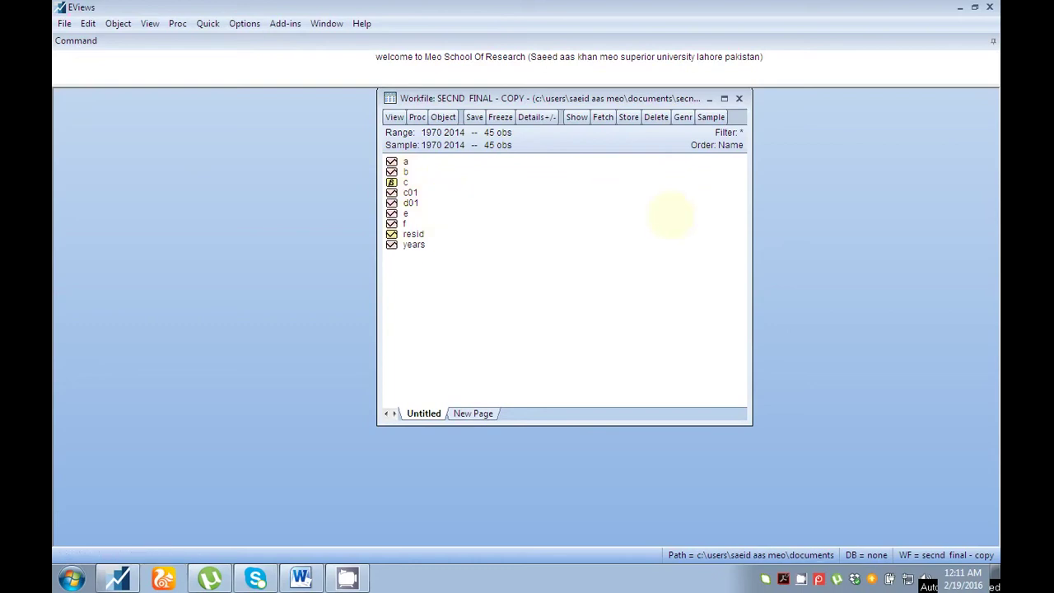
- Select series a and bring up the Generate Series by Equation dialog
{"action": "left_click", "coordinate": [408, 163]}
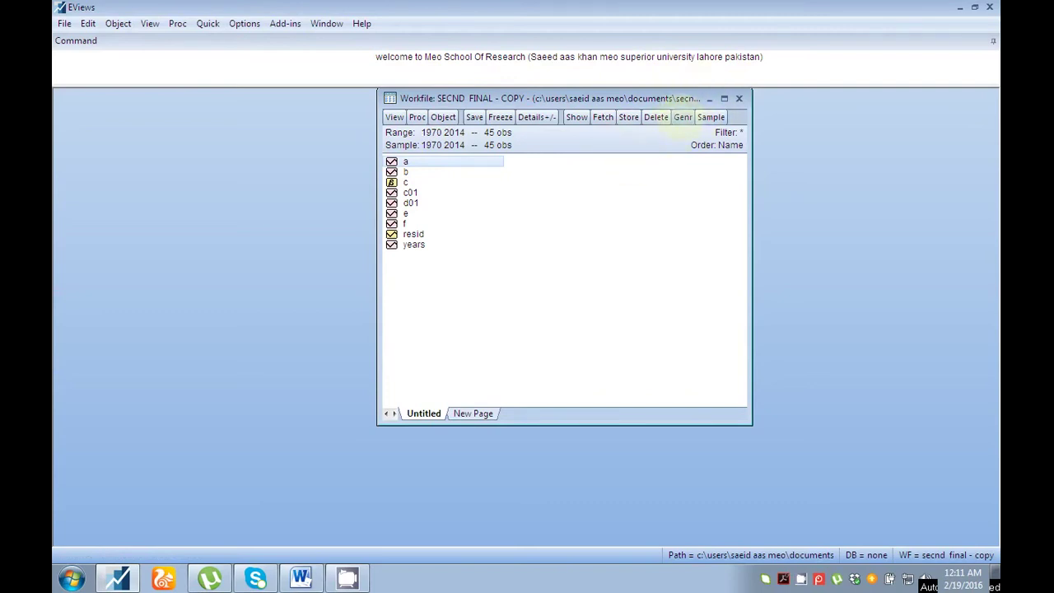
{"action": "left_click", "coordinate": [683, 117]}
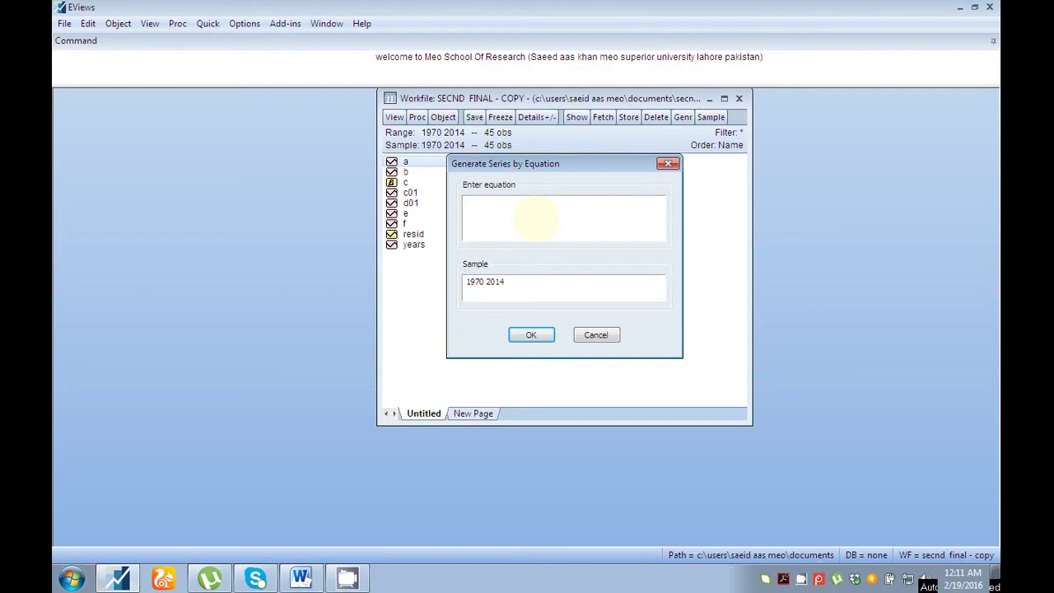
- Generate series lna with the equation lna=log(a)
{"action": "type", "text": "ln"}
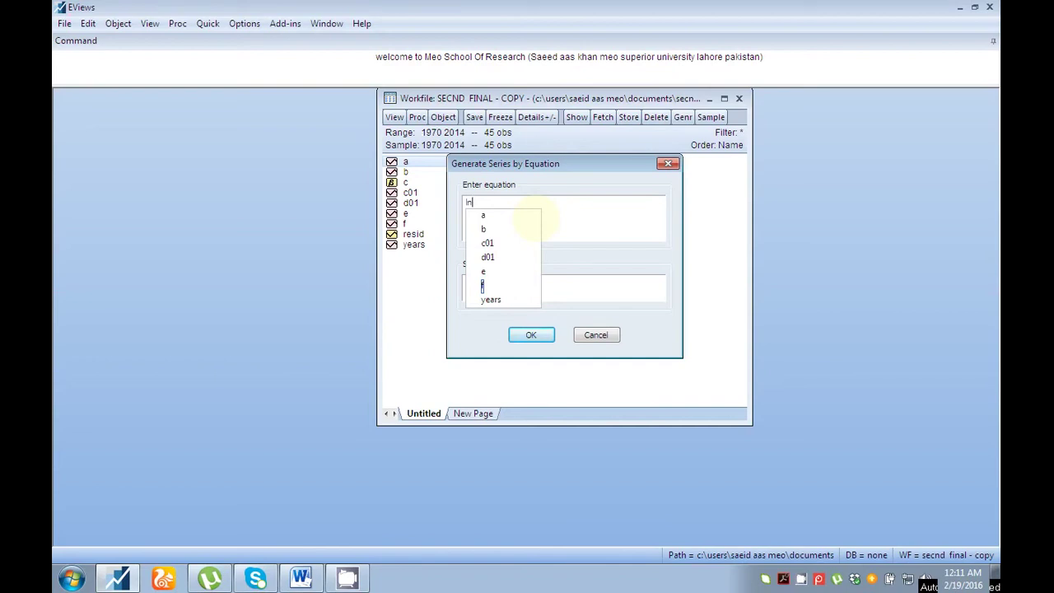
{"action": "type", "text": "a"}
{"action": "type", "text": "=log(a"}
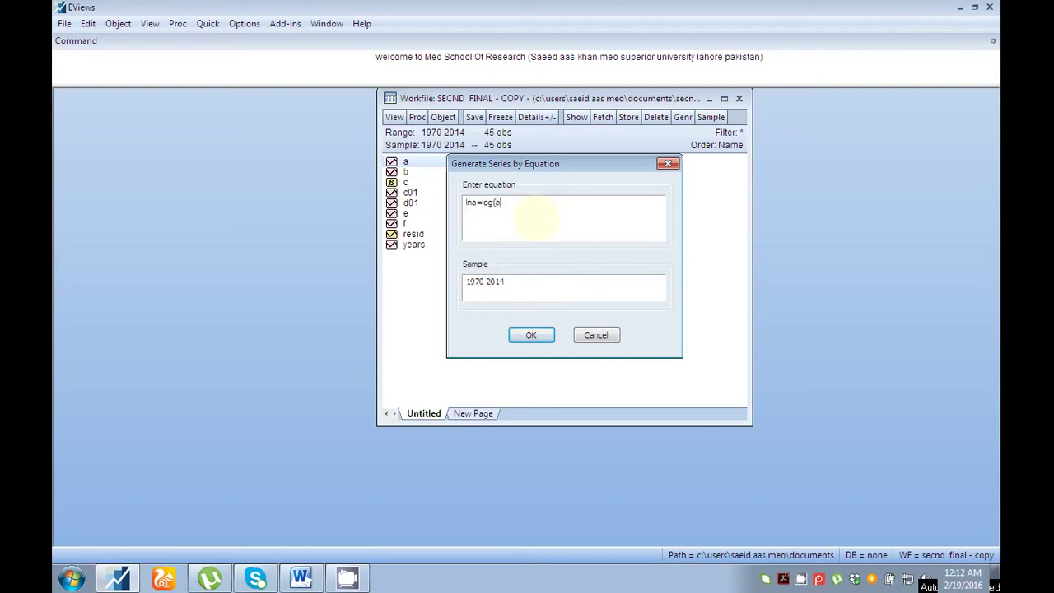
{"action": "type", "text": ")"}
{"action": "key", "text": "Return"}
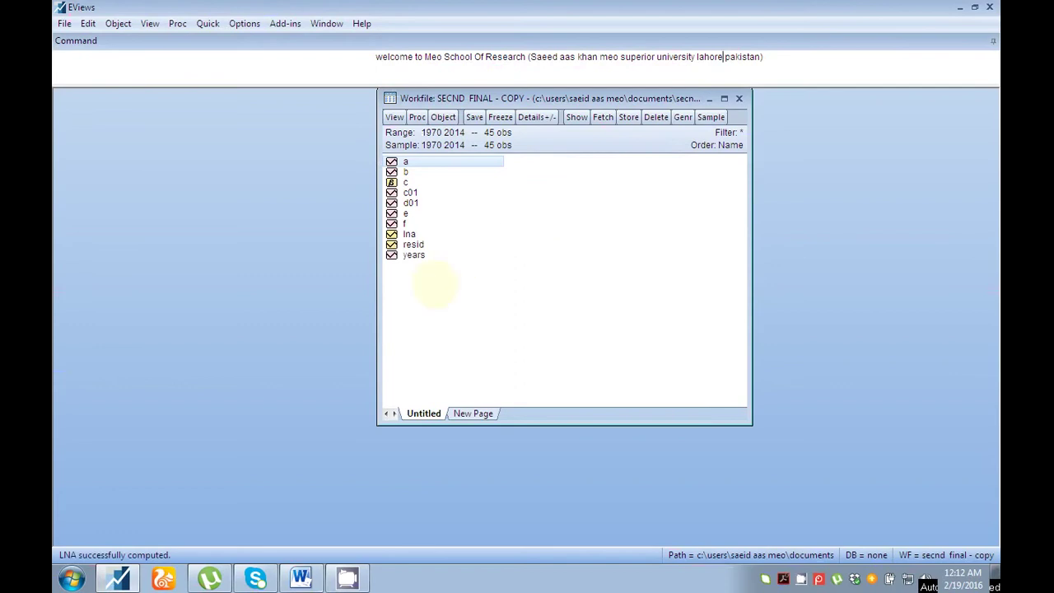
{"action": "left_click", "coordinate": [486, 282]}
- Open lna to review its log values, then minimize its window
{"action": "double_click", "coordinate": [409, 234]}
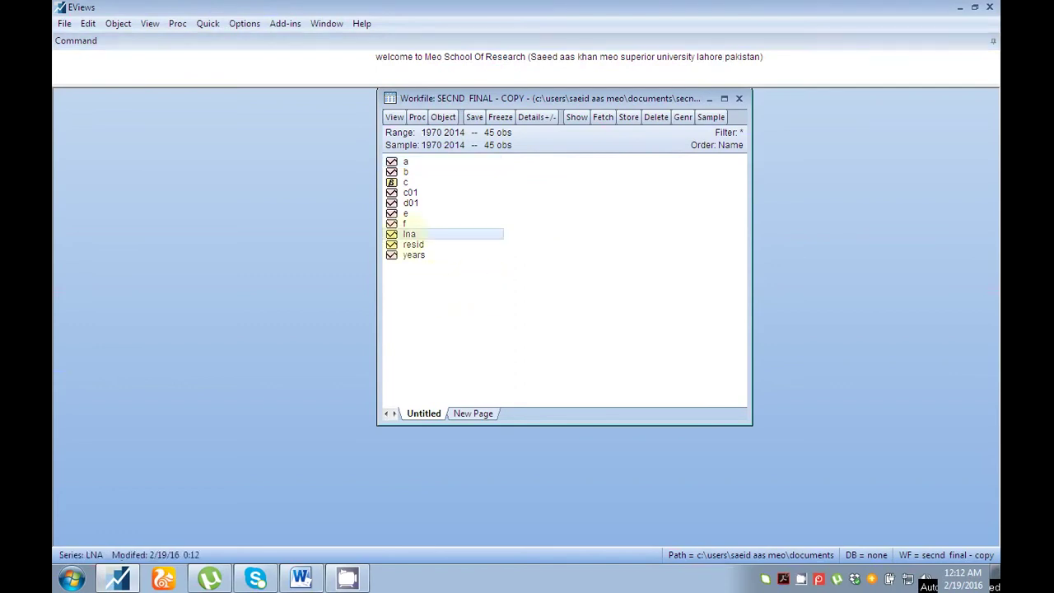
{"action": "mouse_move", "coordinate": [429, 208]}
{"action": "left_mouse_down"}
{"action": "mouse_move", "coordinate": [429, 346]}
{"action": "mouse_move", "coordinate": [429, 194]}
{"action": "left_mouse_up"}
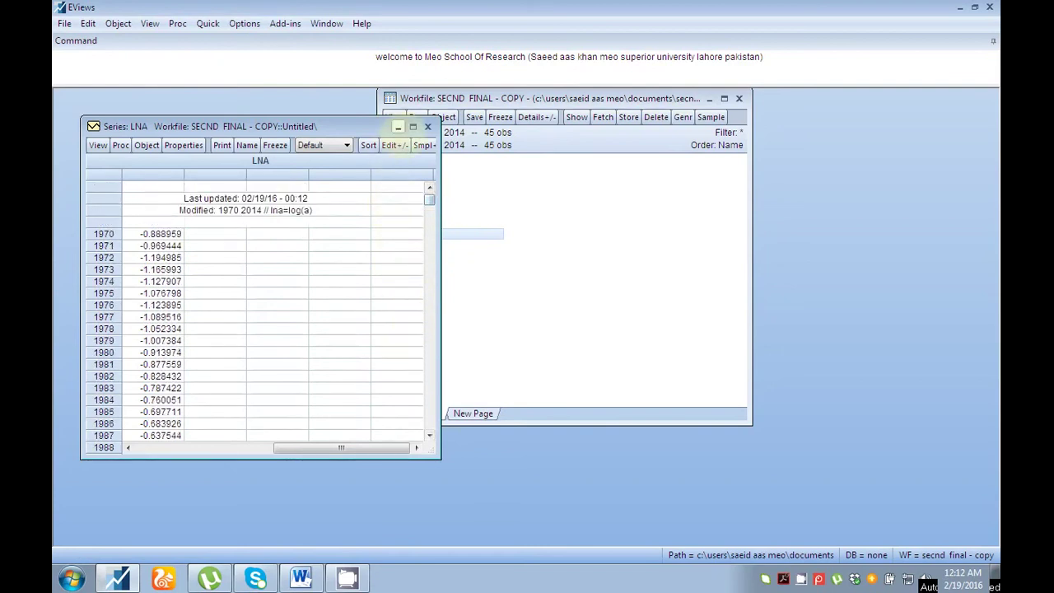
{"action": "left_click", "coordinate": [398, 126]}
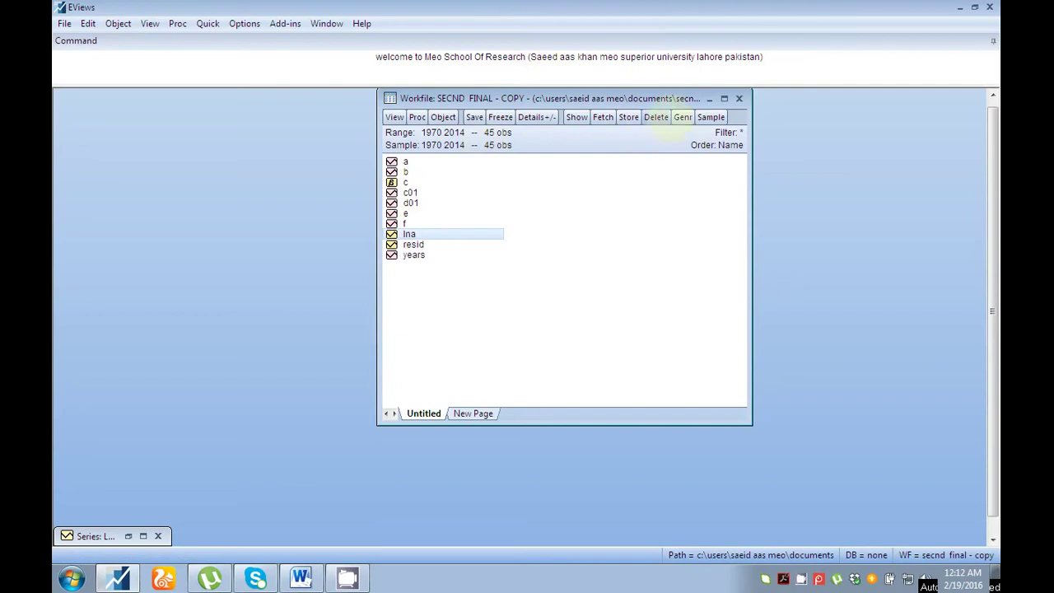
{"action": "left_click", "coordinate": [683, 117]}
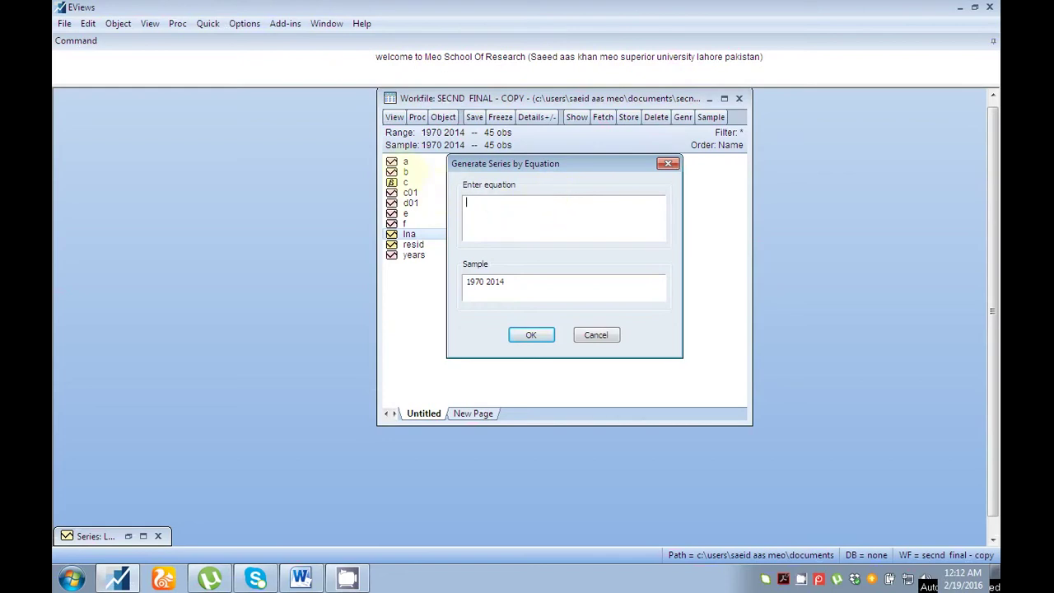
- Generate series bd1 with the equation bd1=d01(b)
{"action": "type", "text": "b"}
{"action": "type", "text": "d1"}
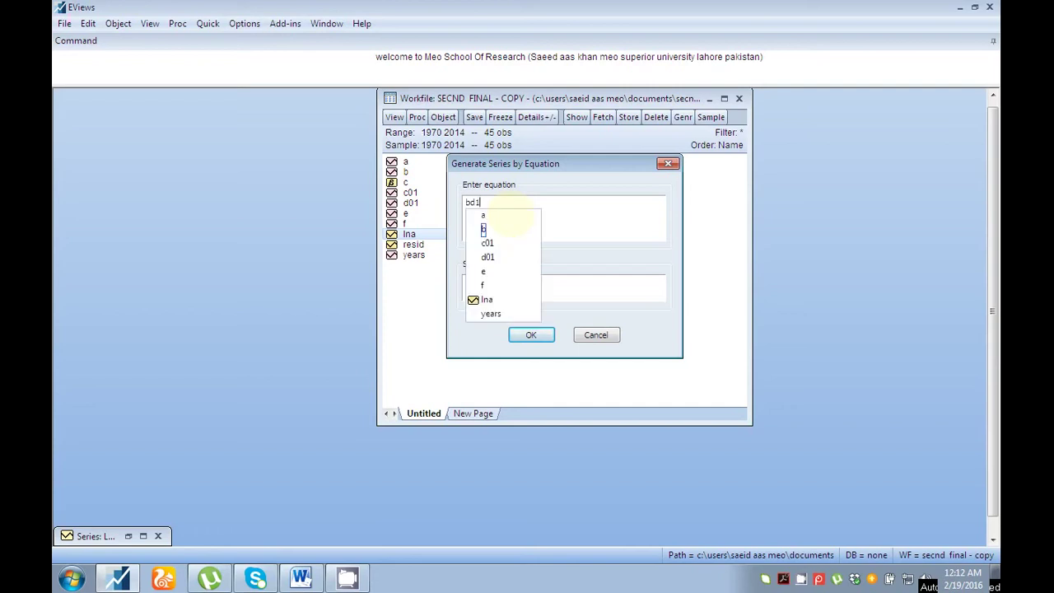
{"action": "type", "text": "="}
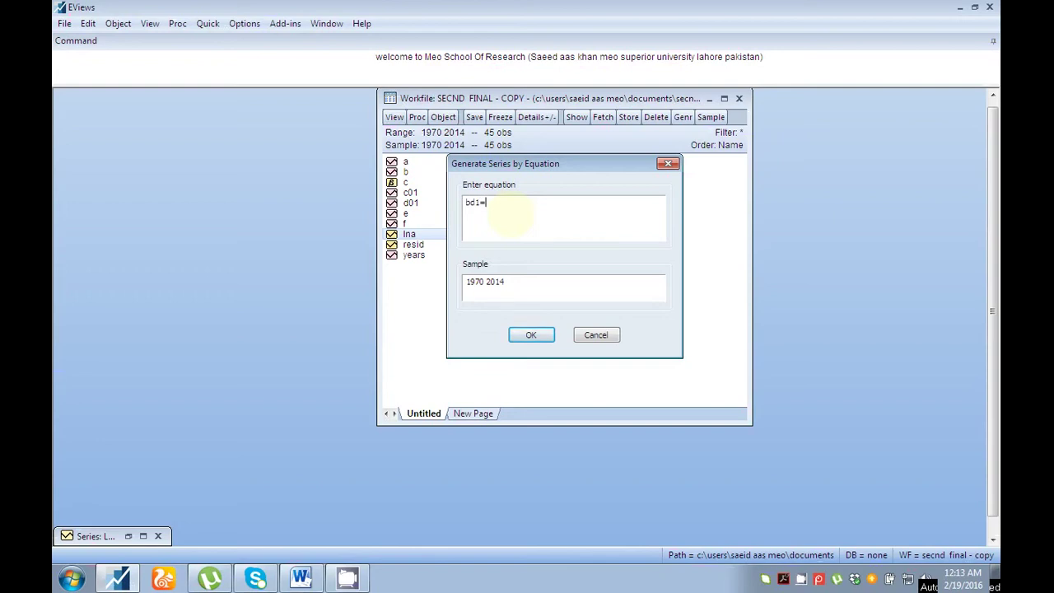
{"action": "type", "text": "d01(b)"}
{"action": "key", "text": "Return"}
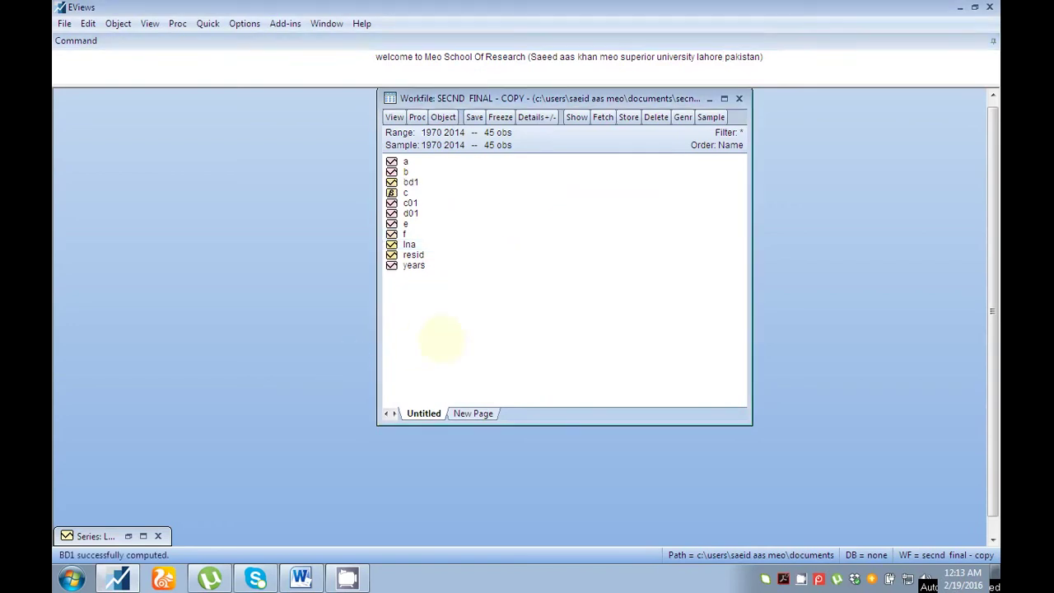
- Open bd1 and scroll through its values
{"action": "double_click", "coordinate": [410, 182]}
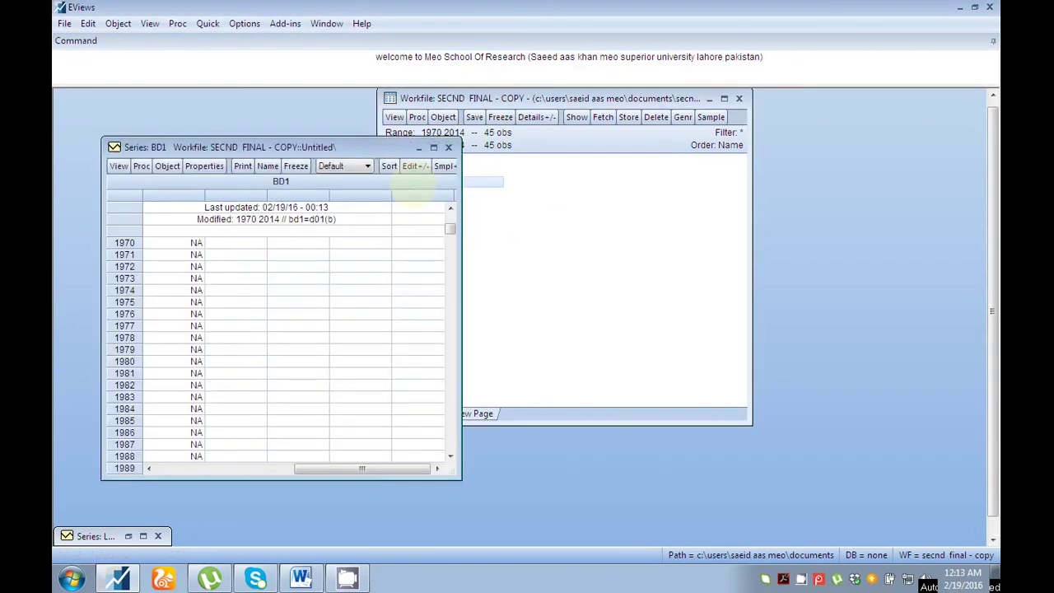
{"action": "mouse_move", "coordinate": [450, 229]}
{"action": "left_mouse_down"}
{"action": "mouse_move", "coordinate": [451, 409]}
{"action": "mouse_move", "coordinate": [451, 216]}
{"action": "left_mouse_up"}
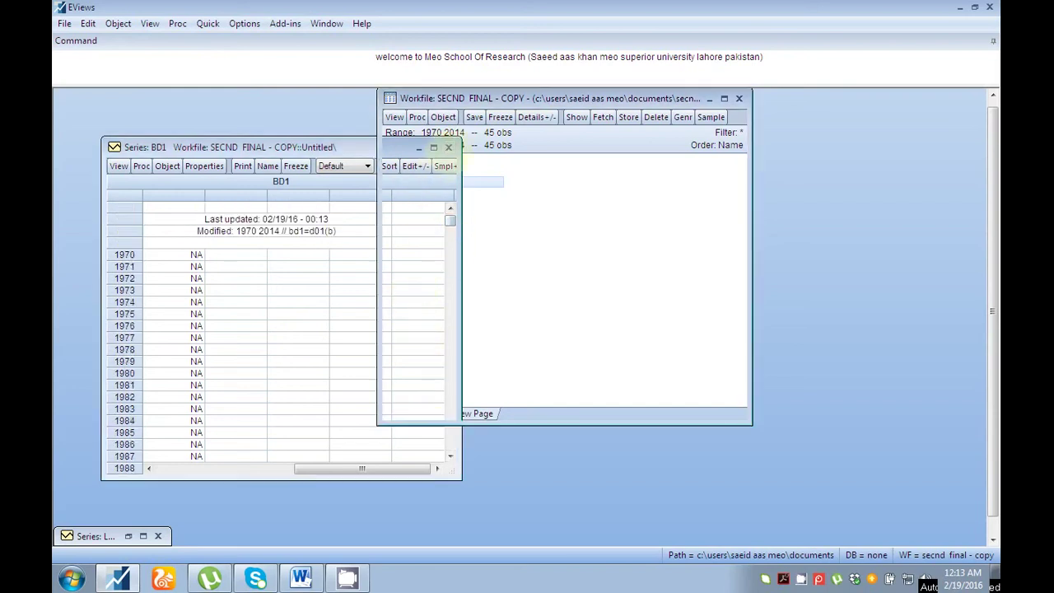
{"action": "left_click", "coordinate": [683, 117]}
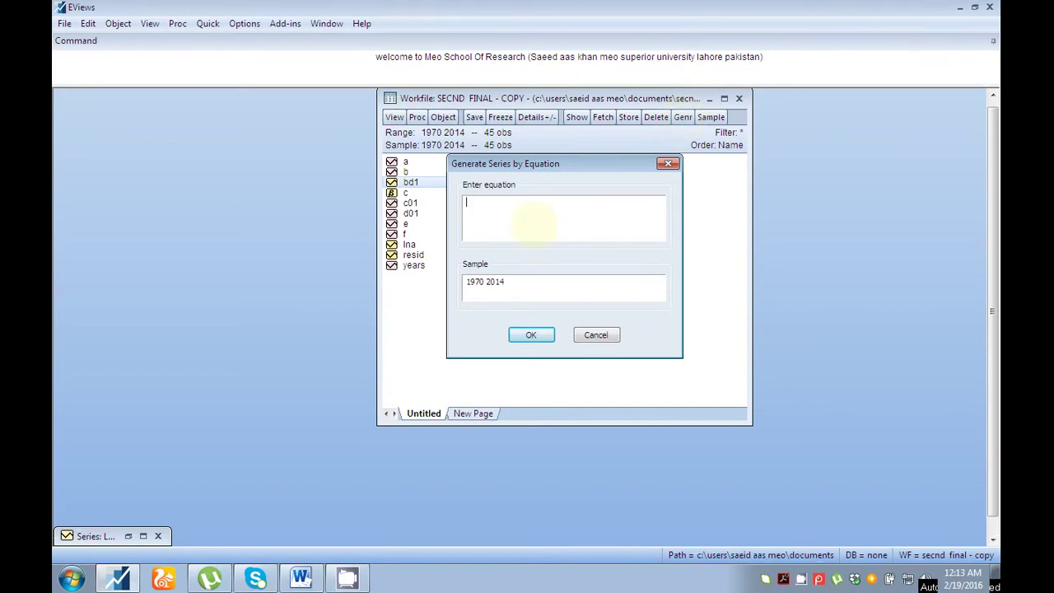
- Create series fd1, correcting the equation from d01(f) to fd1=d(f)
{"action": "type", "text": "fdi"}
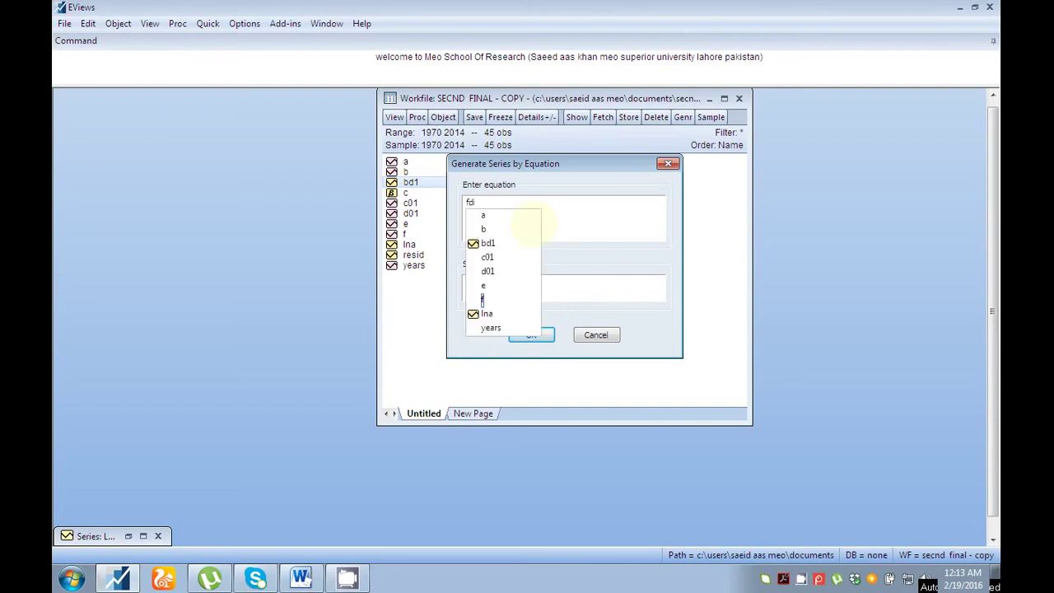
{"action": "type", "text": "1="}
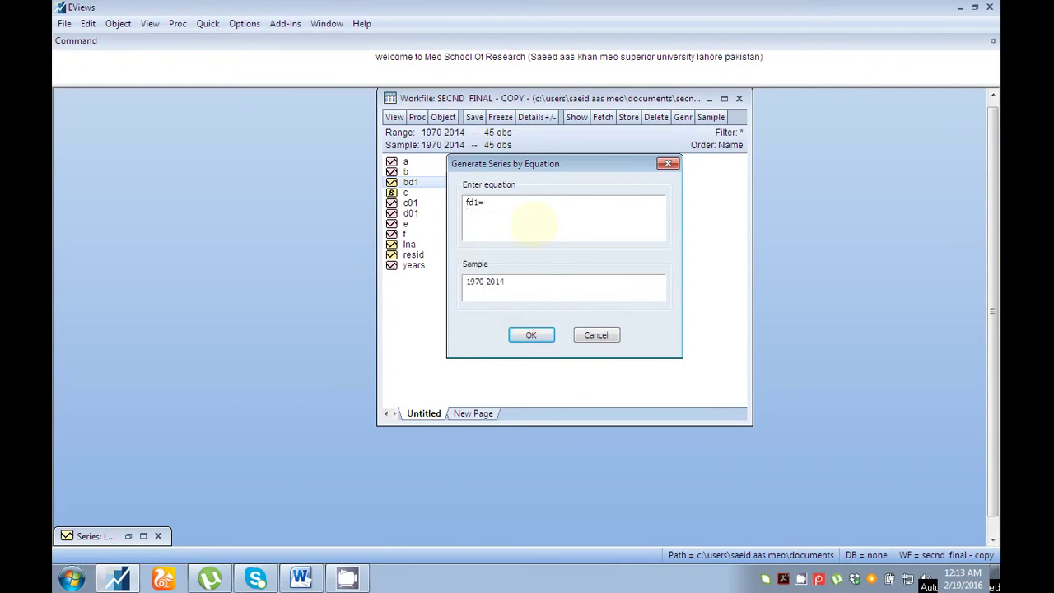
{"action": "type", "text": "d"}
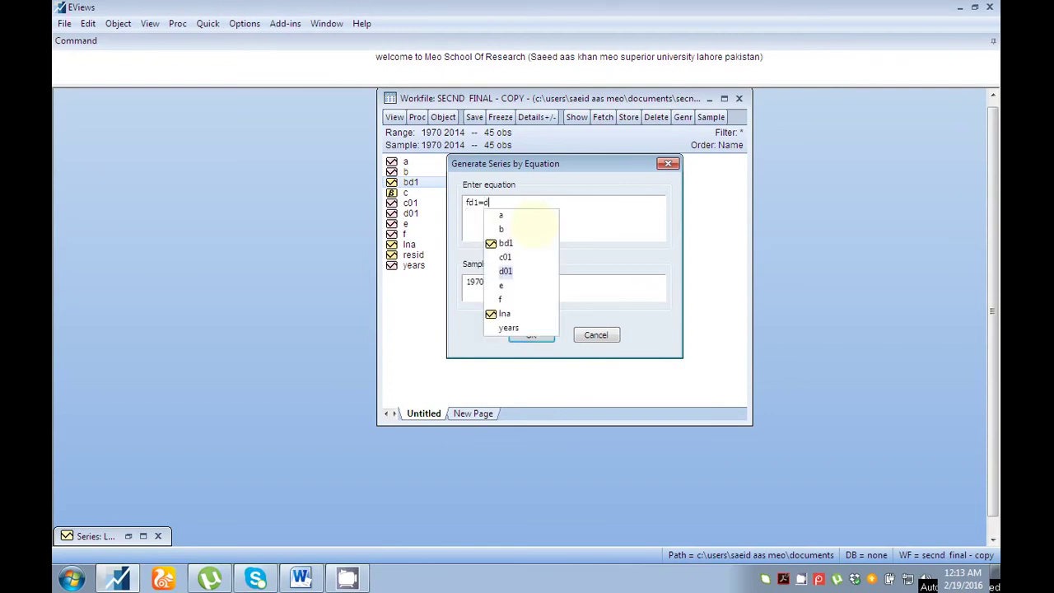
{"action": "type", "text": "01("}
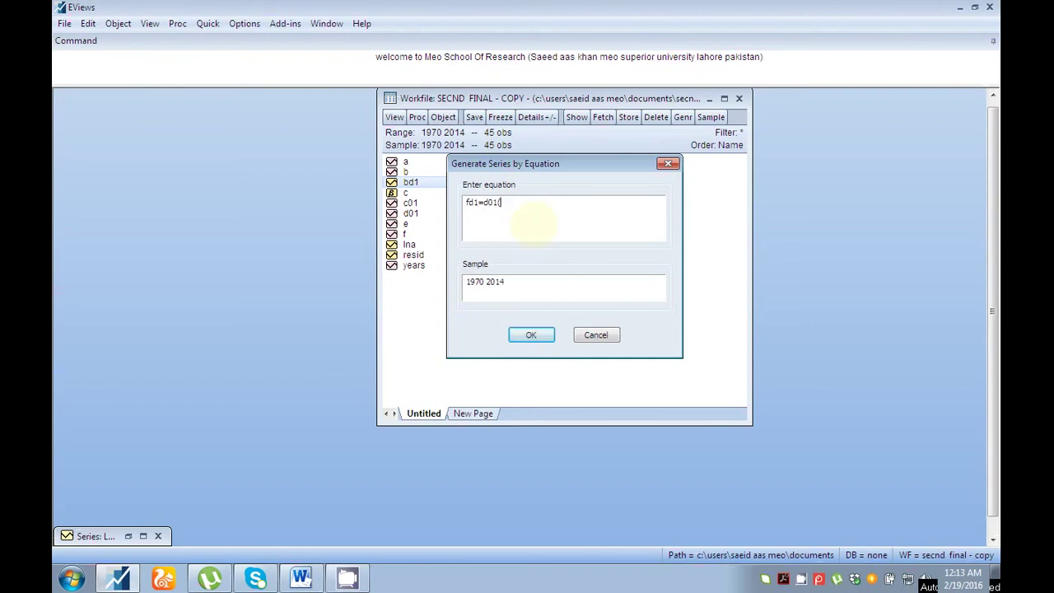
{"action": "type", "text": "f)"}
{"action": "left_click", "coordinate": [470, 204]}
{"action": "key", "text": "BackSpace"}
{"action": "key", "text": "BackSpace"}
{"action": "left_click", "coordinate": [527, 334]}
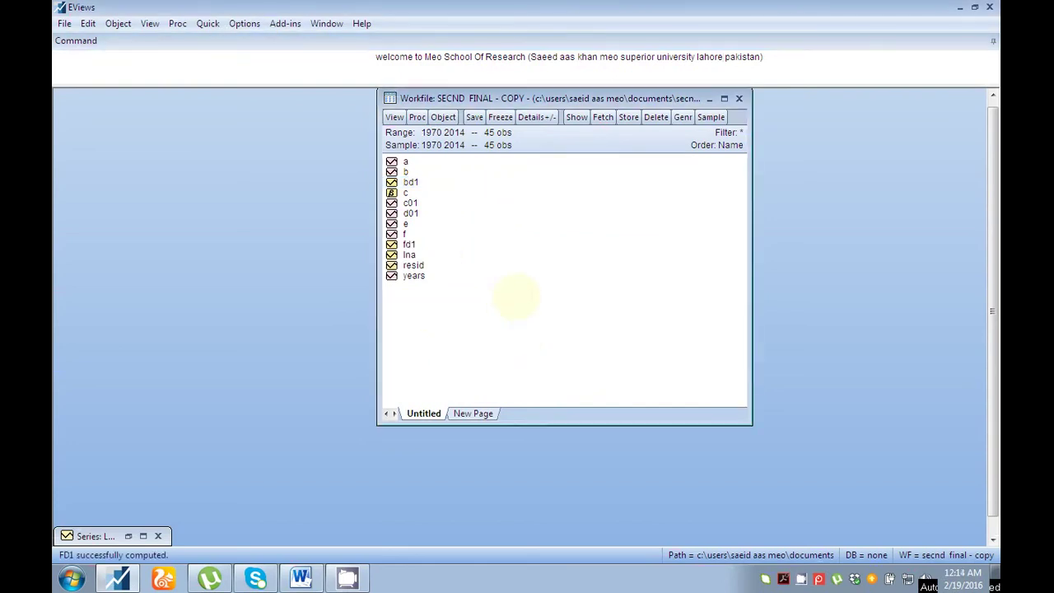
- Review fd1's differenced values, starting NA in 1970, and minimize its window
{"action": "double_click", "coordinate": [404, 245]}
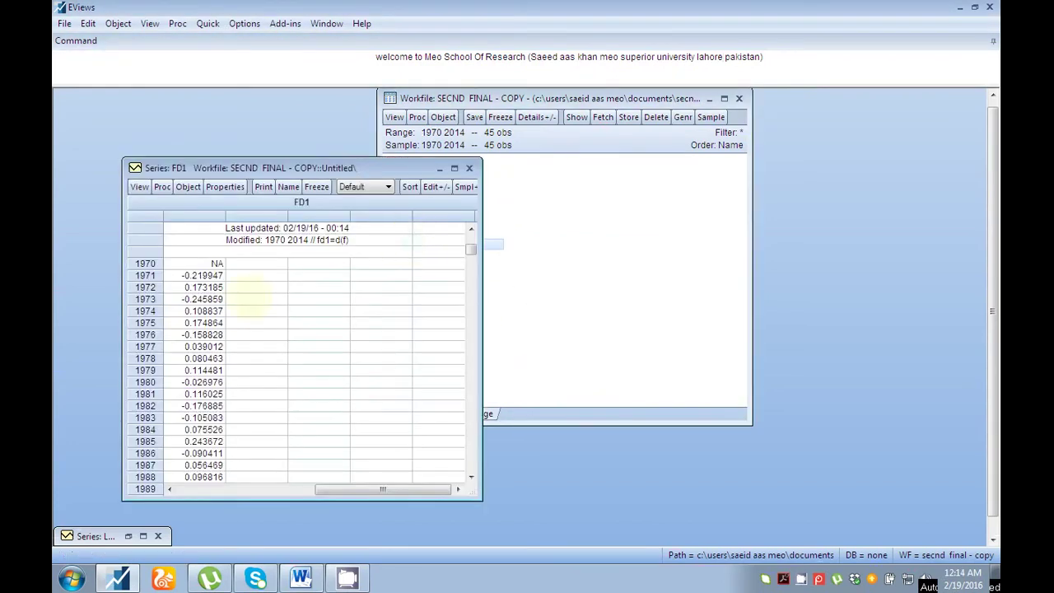
{"action": "left_click_drag", "start_coordinate": [471, 247], "coordinate": [470, 398]}
{"action": "scroll", "coordinate": [408, 288], "scroll_direction": "up", "scroll_amount": 1}
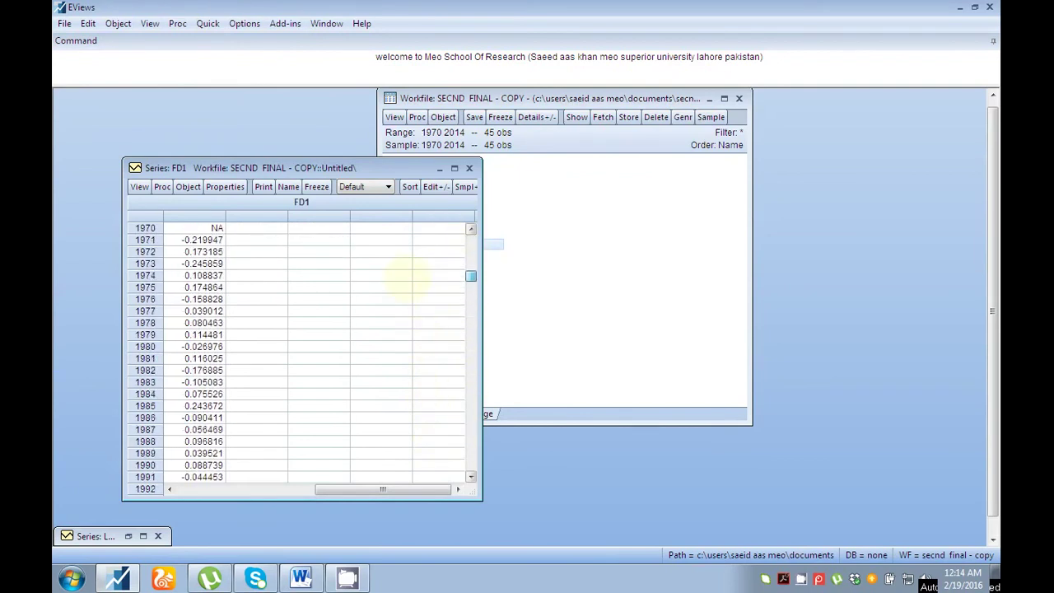
{"action": "left_click", "coordinate": [439, 168]}
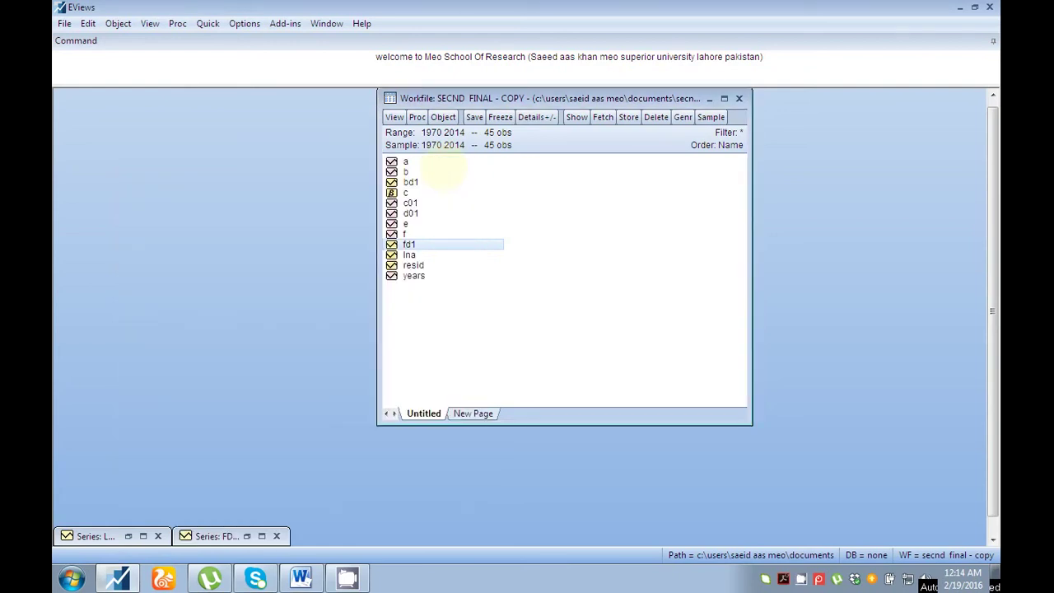
{"action": "left_click", "coordinate": [683, 117]}
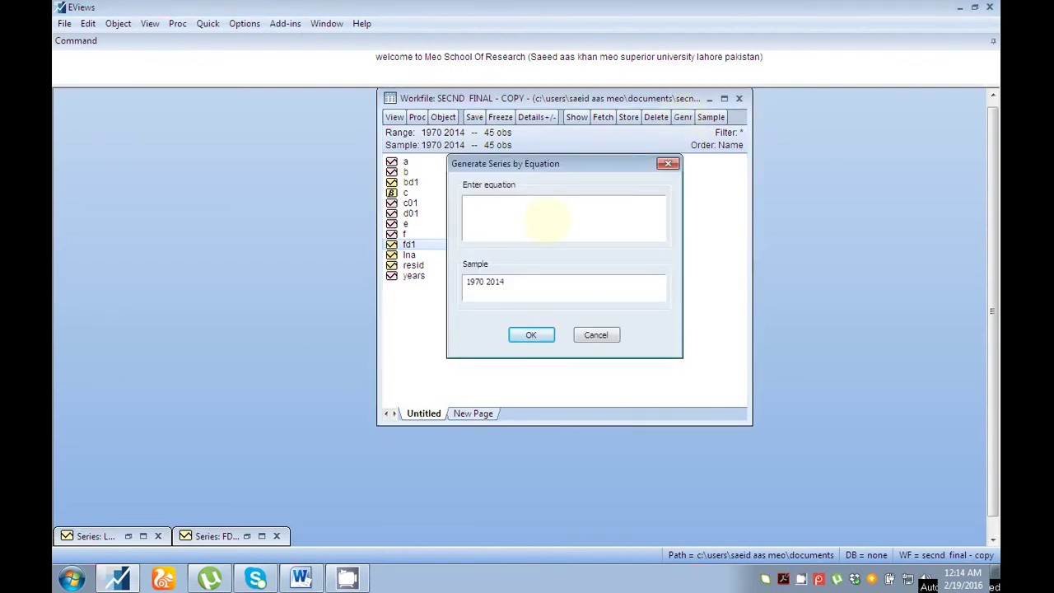
- Enter the equation ed2=d01(e,2) in the Genr dialog
{"action": "type", "text": "ed"}
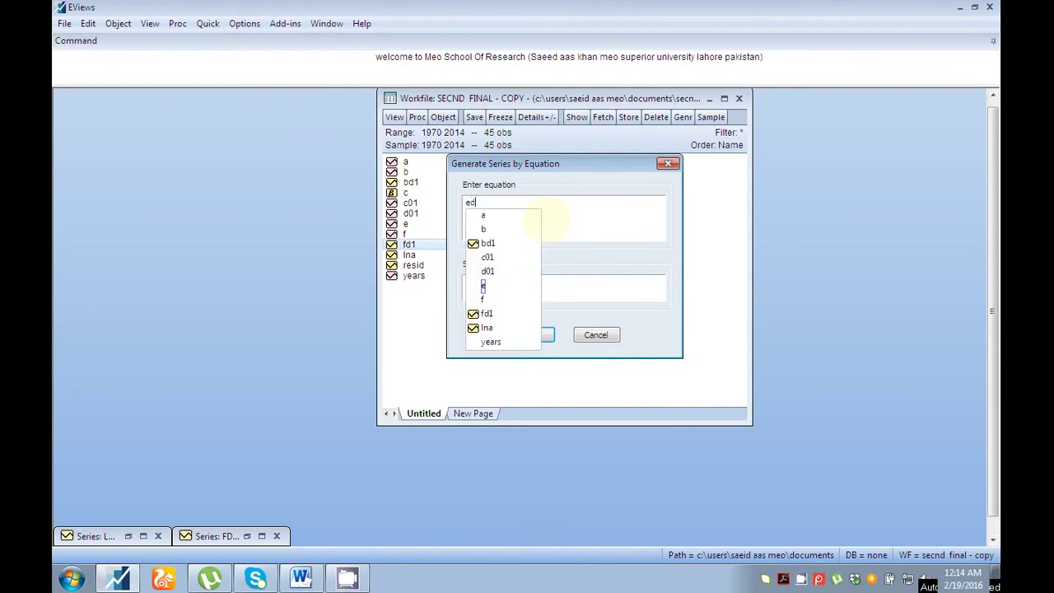
{"action": "type", "text": "2"}
{"action": "left_click", "coordinate": [471, 203]}
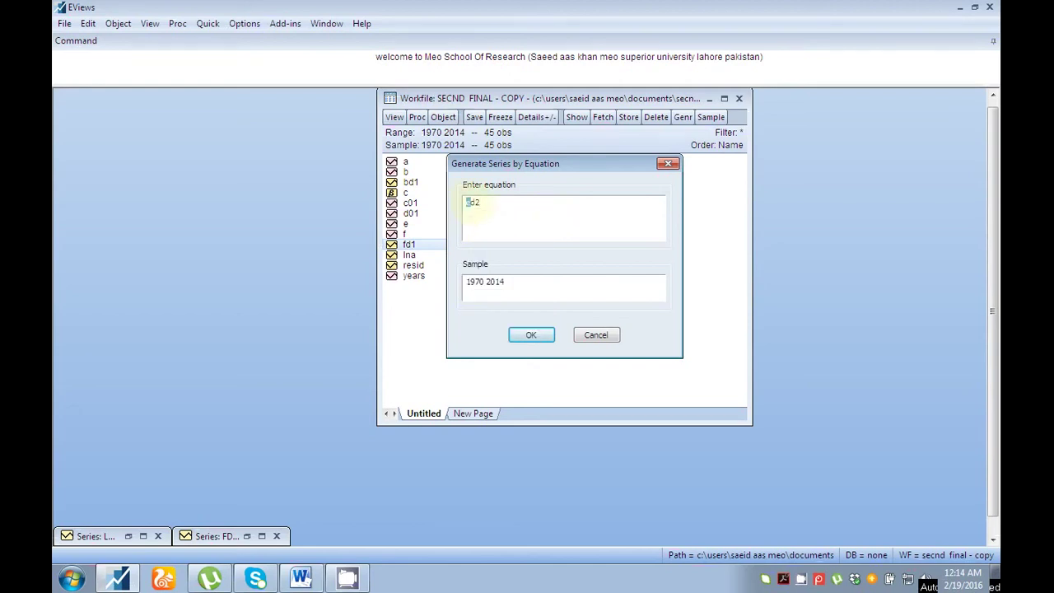
{"action": "left_click", "coordinate": [481, 203]}
{"action": "type", "text": "=d01(e,2"}
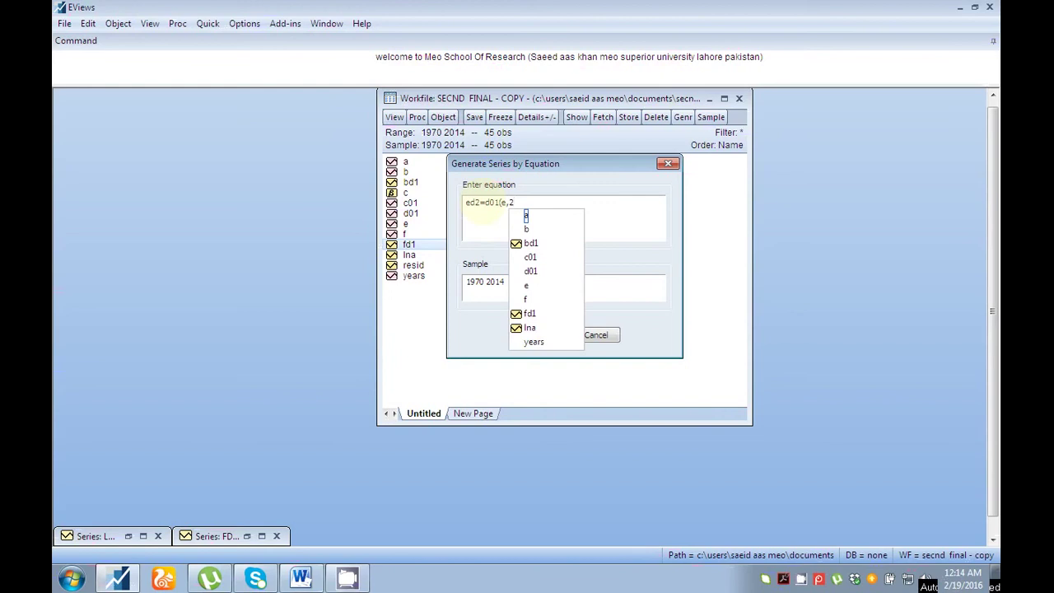
{"action": "type", "text": ")"}
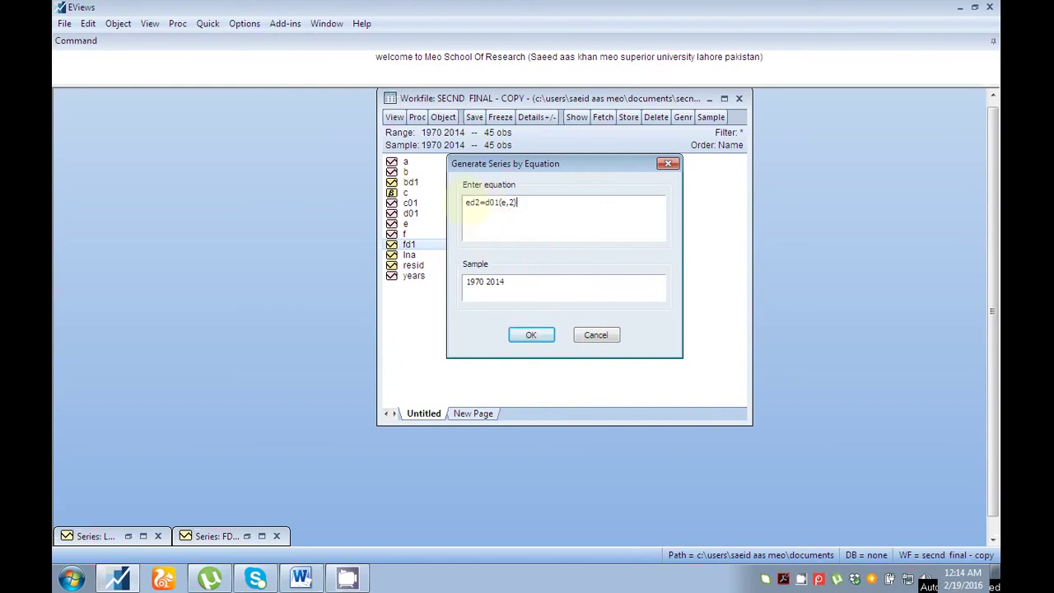
- Correct the equation to ed2=d(e,2) and generate the series
{"action": "left_click_drag", "start_coordinate": [471, 202], "coordinate": [466, 202]}
{"action": "left_click_drag", "start_coordinate": [470, 202], "coordinate": [480, 203]}
{"action": "left_click_drag", "start_coordinate": [485, 203], "coordinate": [498, 203]}
{"action": "left_click", "coordinate": [485, 202]}
{"action": "left_click", "coordinate": [492, 203]}
{"action": "left_click", "coordinate": [498, 202]}
{"action": "key", "text": "BackSpace"}
{"action": "key", "text": "BackSpace"}
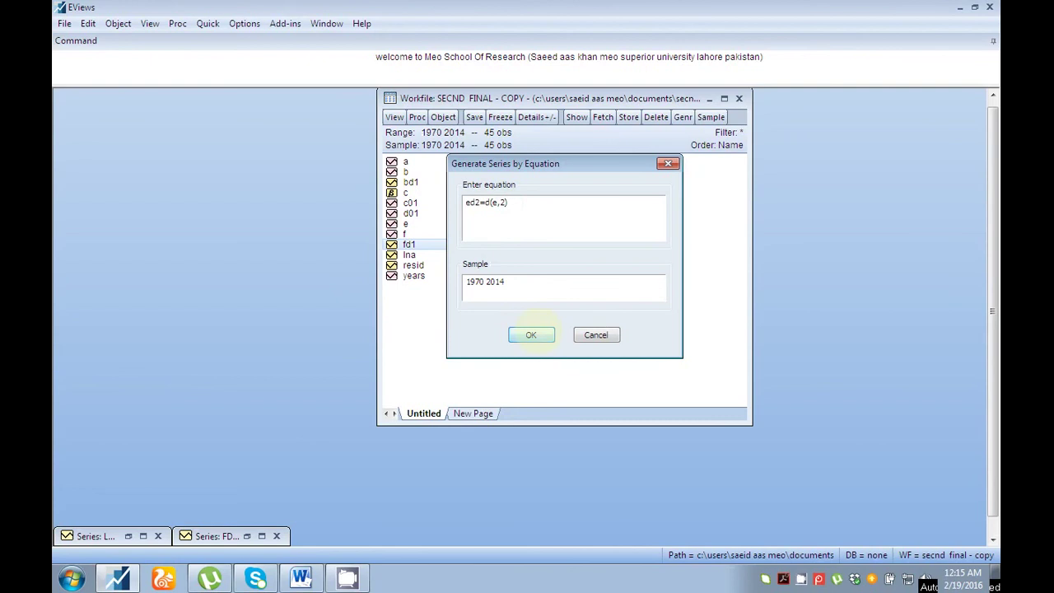
{"action": "left_click_drag", "start_coordinate": [509, 203], "coordinate": [464, 203]}
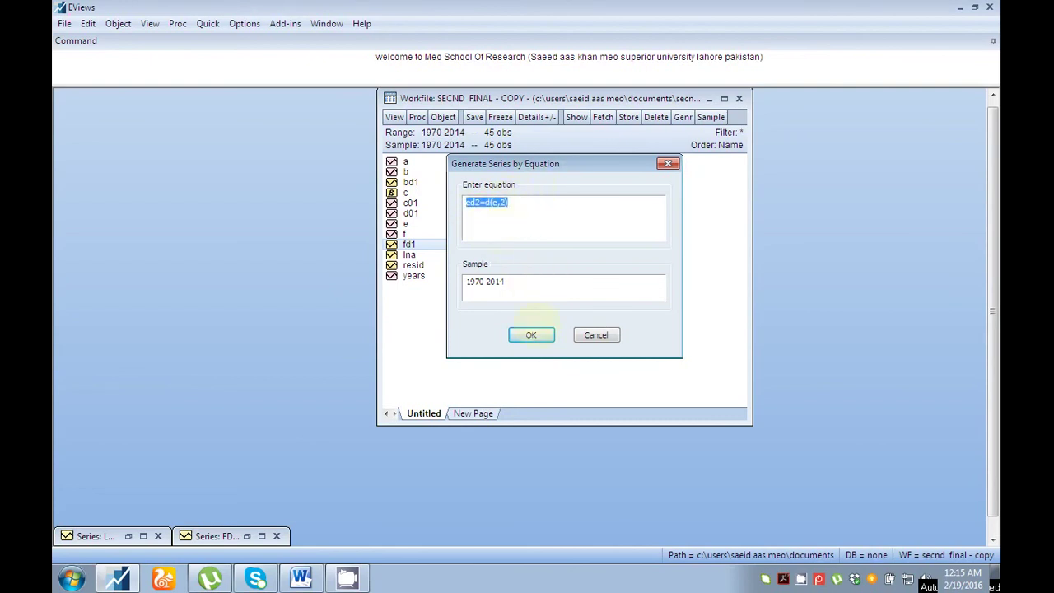
{"action": "left_click", "coordinate": [531, 334]}
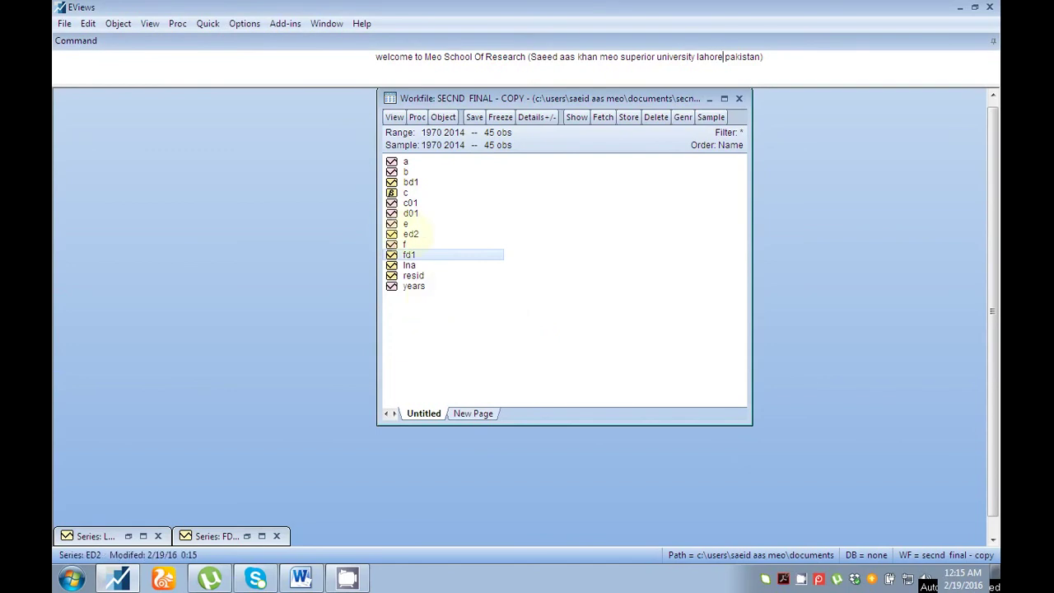
- Review ed2's values (NA for 1970–1971, then -3.092763) and minimize its window
{"action": "double_click", "coordinate": [409, 234]}
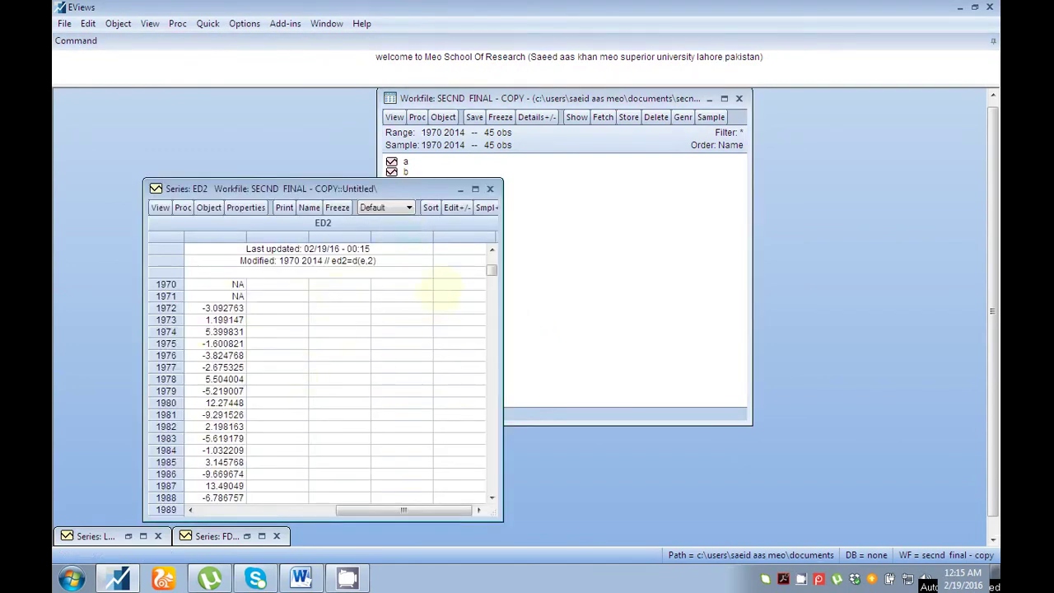
{"action": "mouse_move", "coordinate": [491, 270]}
{"action": "left_mouse_down"}
{"action": "mouse_move", "coordinate": [491, 429]}
{"action": "mouse_move", "coordinate": [491, 262]}
{"action": "left_mouse_up"}
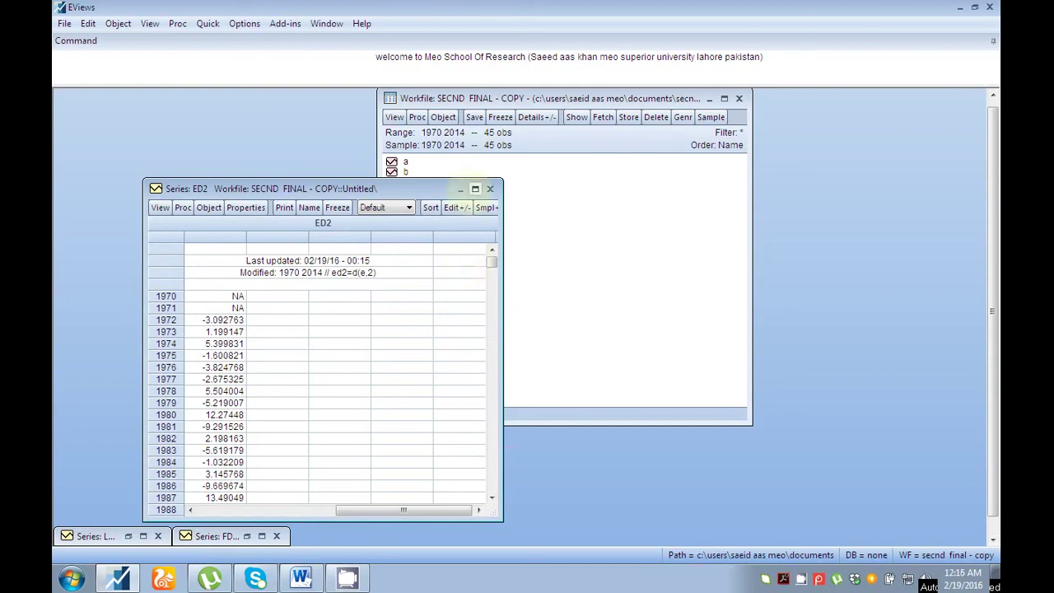
{"action": "left_click", "coordinate": [461, 188]}
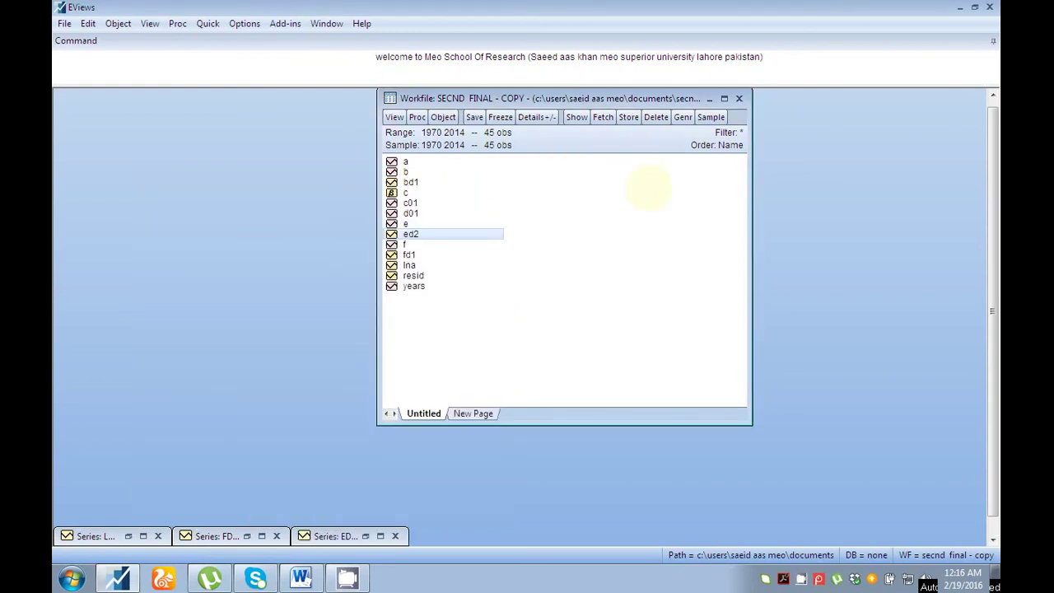
{"action": "left_click", "coordinate": [649, 188]}
- Generate series a2 with the equation a2=a^2
{"action": "left_click", "coordinate": [683, 117]}
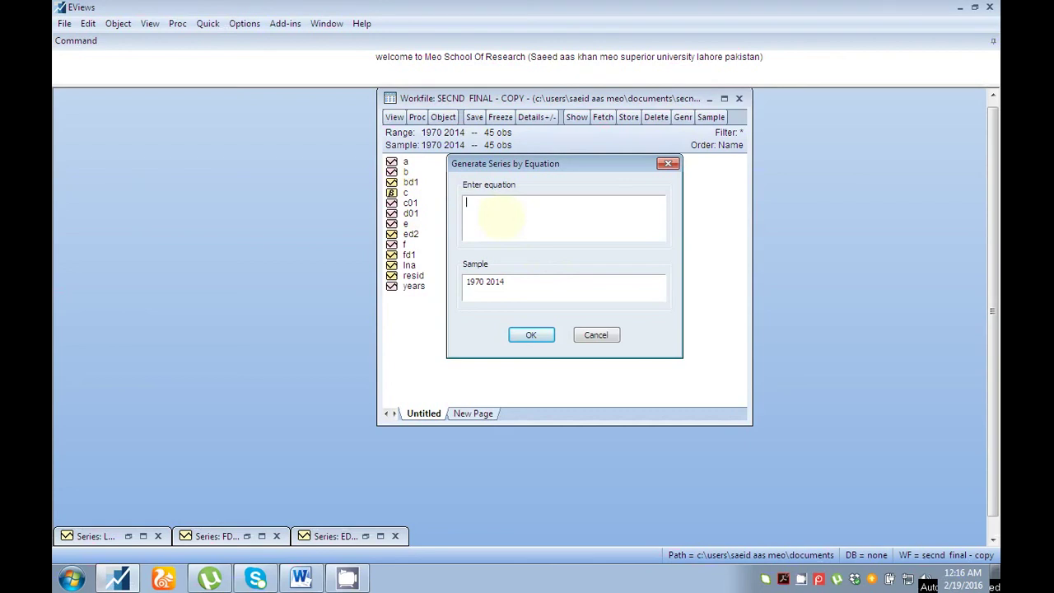
{"action": "type", "text": "a2"}
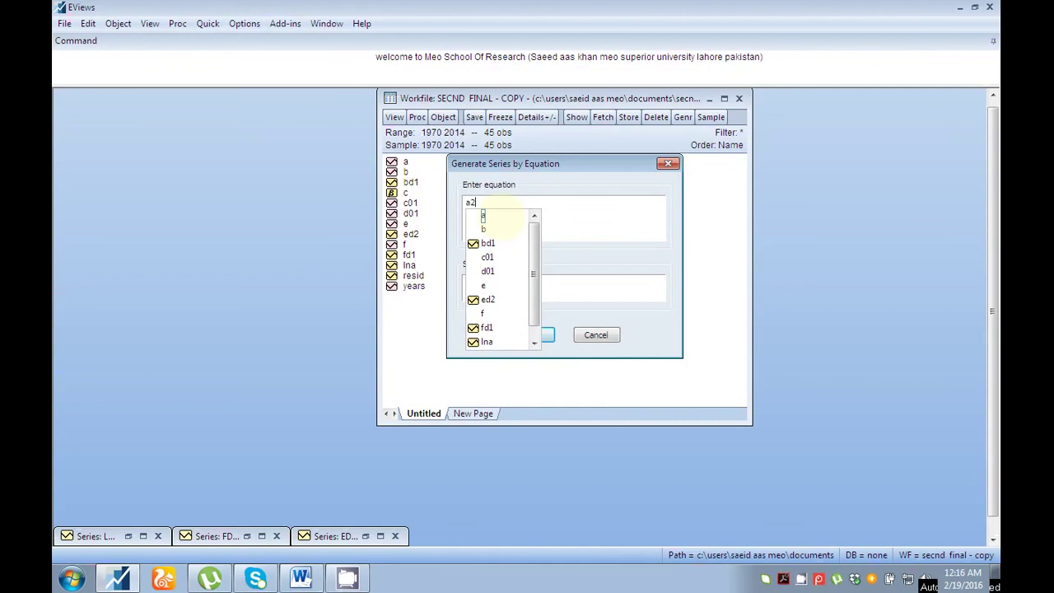
{"action": "type", "text": "="}
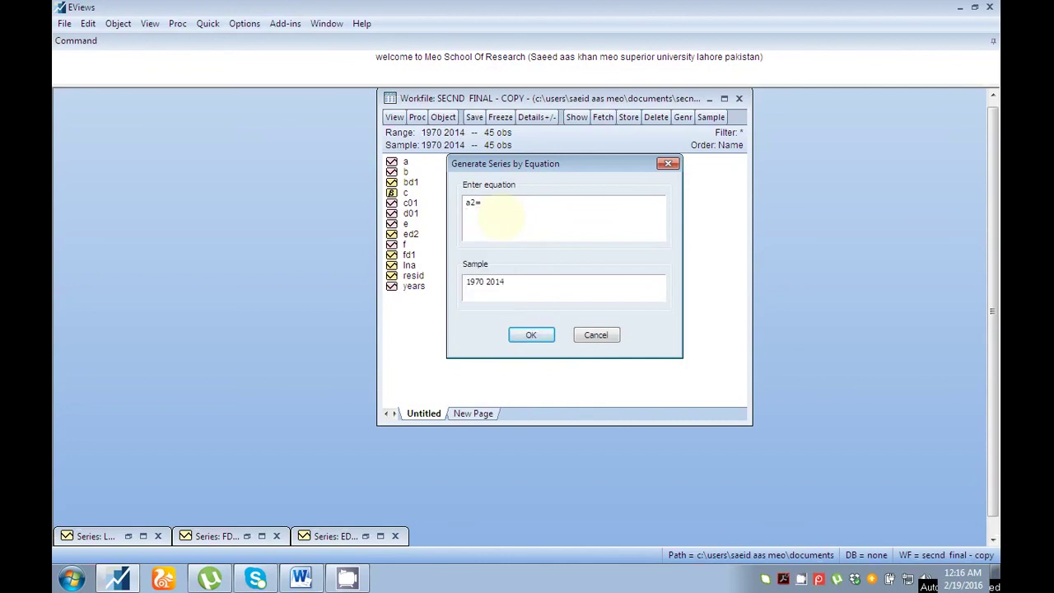
{"action": "type", "text": "a"}
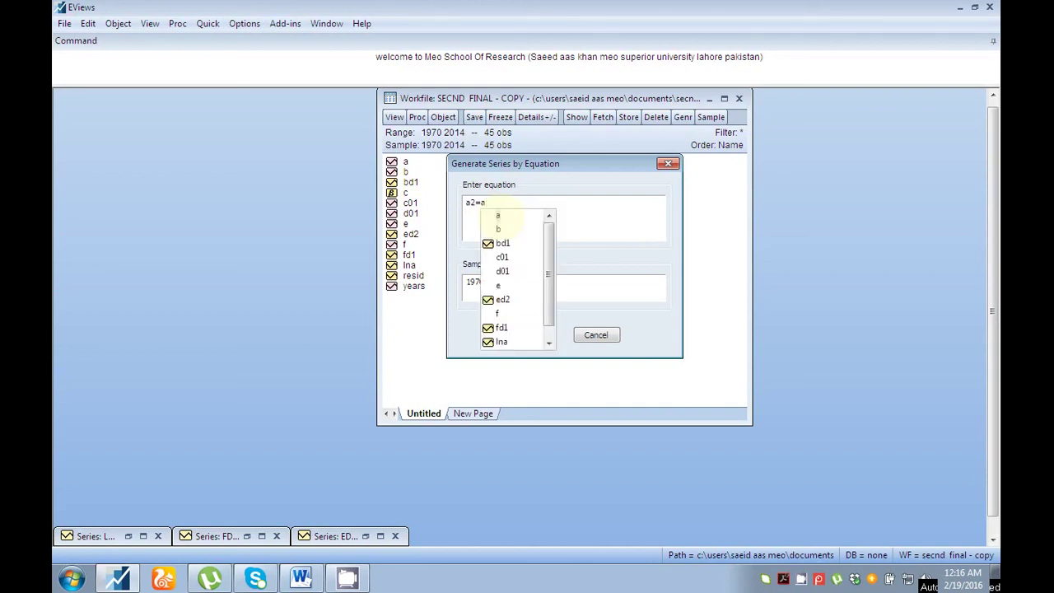
{"action": "type", "text": "^"}
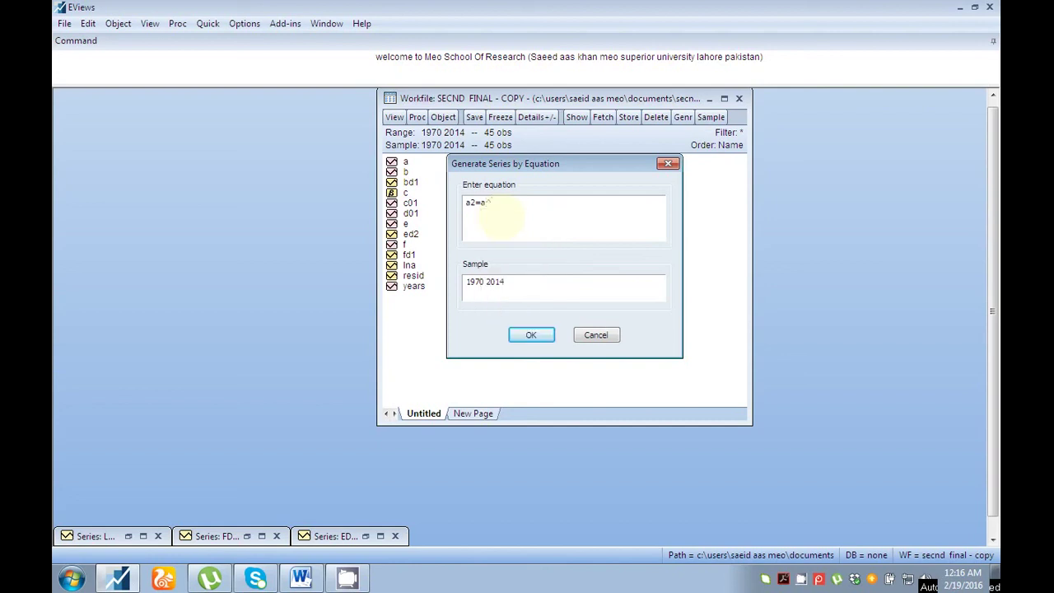
{"action": "type", "text": "2"}
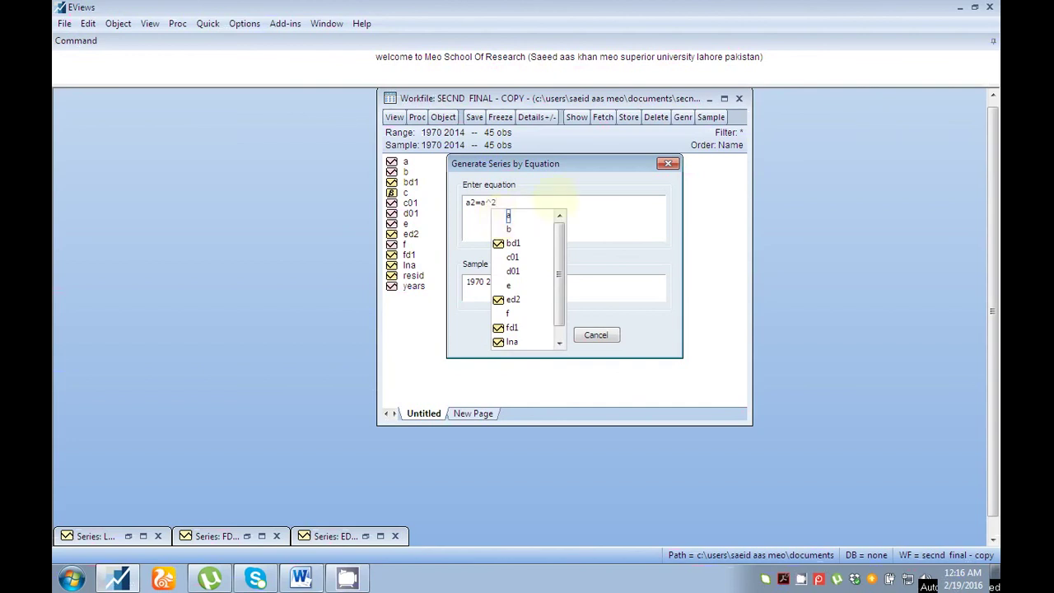
{"action": "left_click", "coordinate": [581, 213]}
{"action": "left_click", "coordinate": [531, 335]}
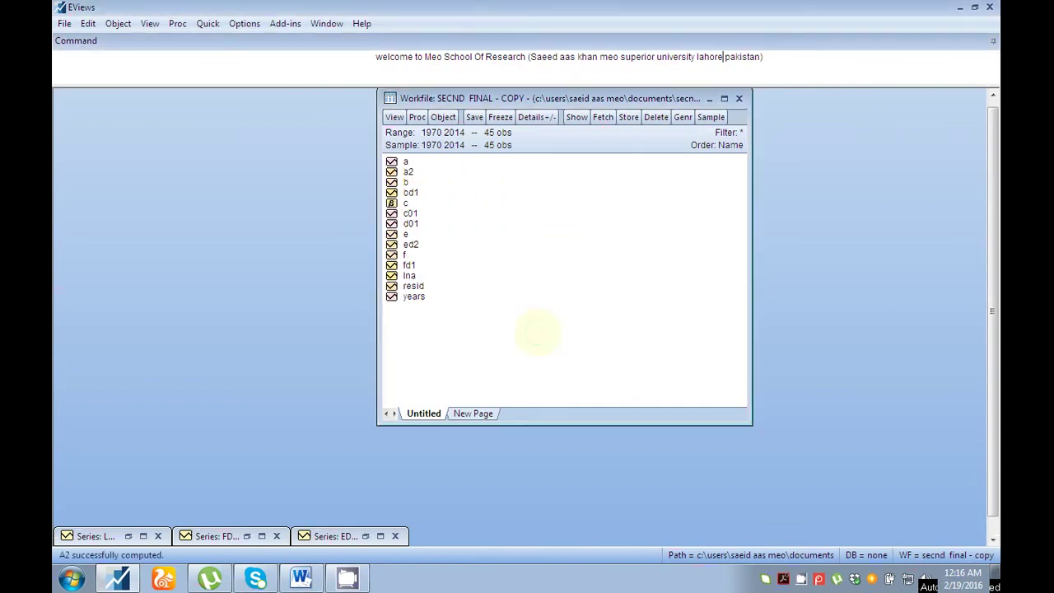
- Review a2's squared values, starting 0.168990 in 1970, and minimize its window
{"action": "double_click", "coordinate": [409, 171]}
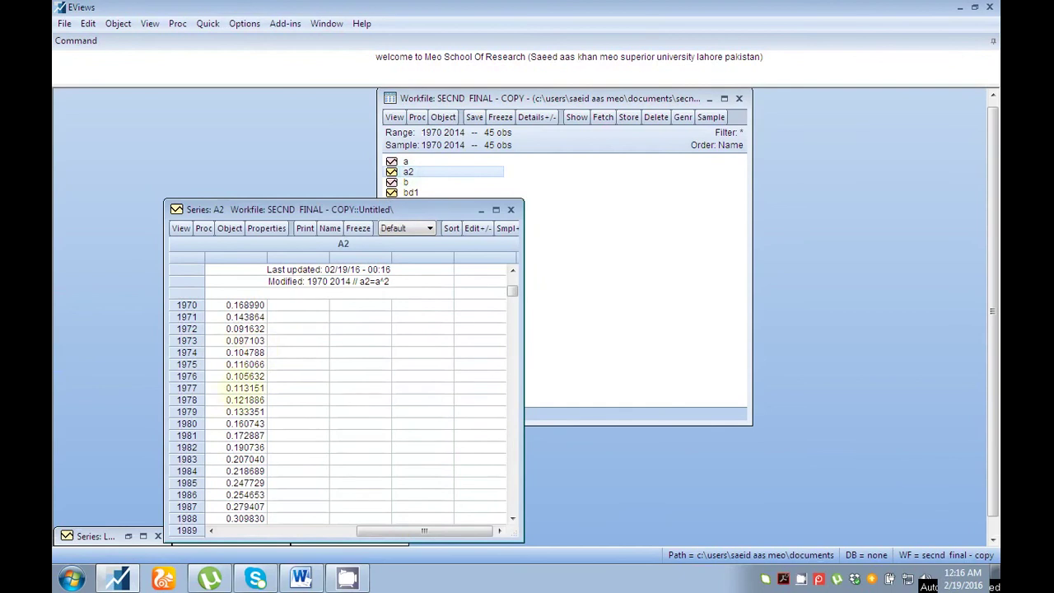
{"action": "mouse_move", "coordinate": [511, 284]}
{"action": "left_mouse_down"}
{"action": "mouse_move", "coordinate": [511, 431]}
{"action": "mouse_move", "coordinate": [511, 278]}
{"action": "left_mouse_up"}
{"action": "left_click", "coordinate": [481, 209]}
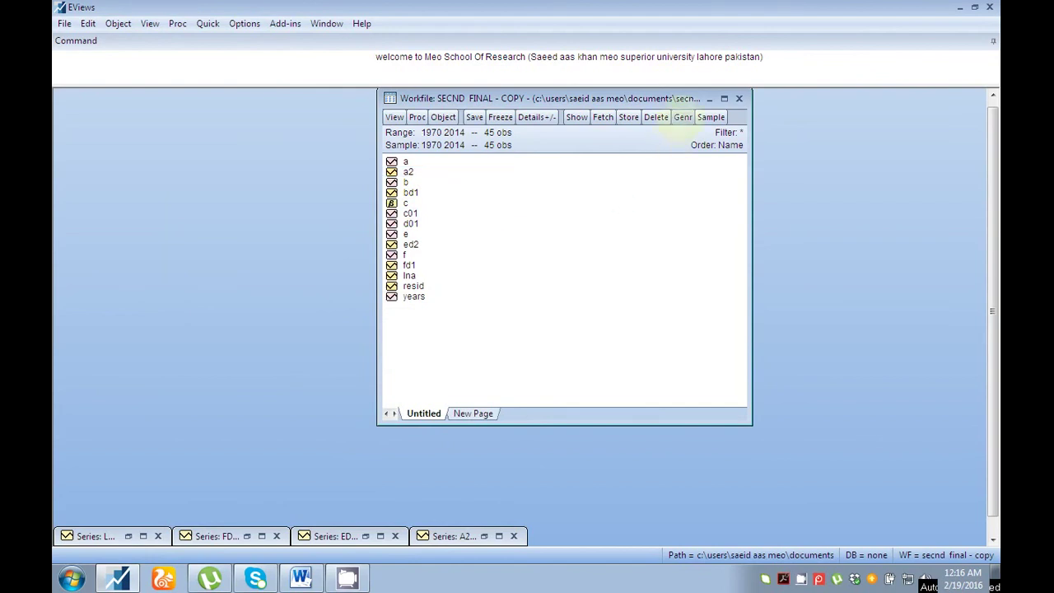
{"action": "left_click", "coordinate": [683, 117]}
- Generate series b3 with the equation b3=b^3
{"action": "left_click", "coordinate": [490, 216]}
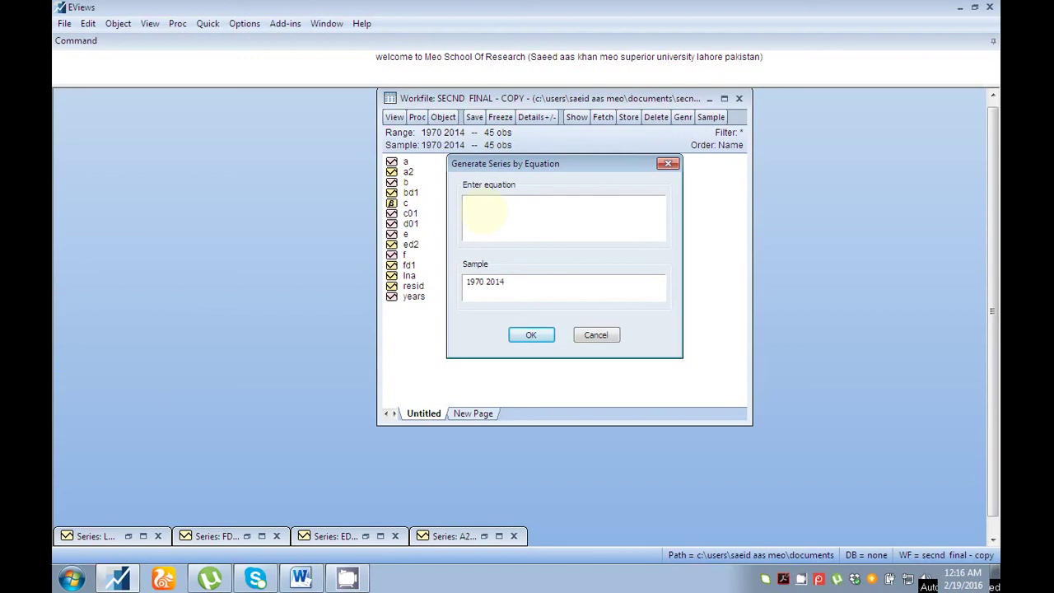
{"action": "type", "text": "b3"}
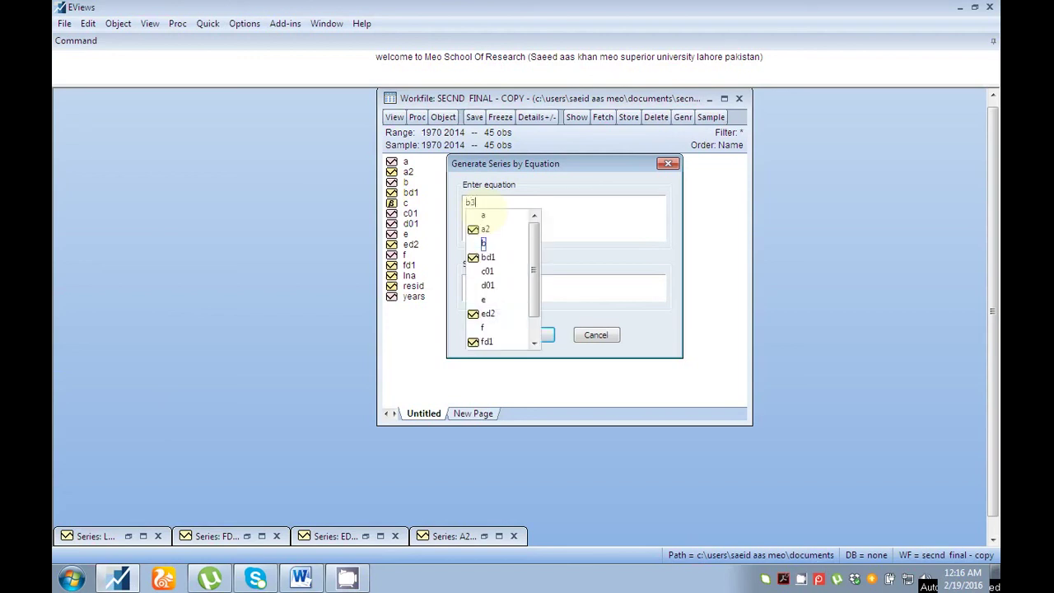
{"action": "type", "text": "="}
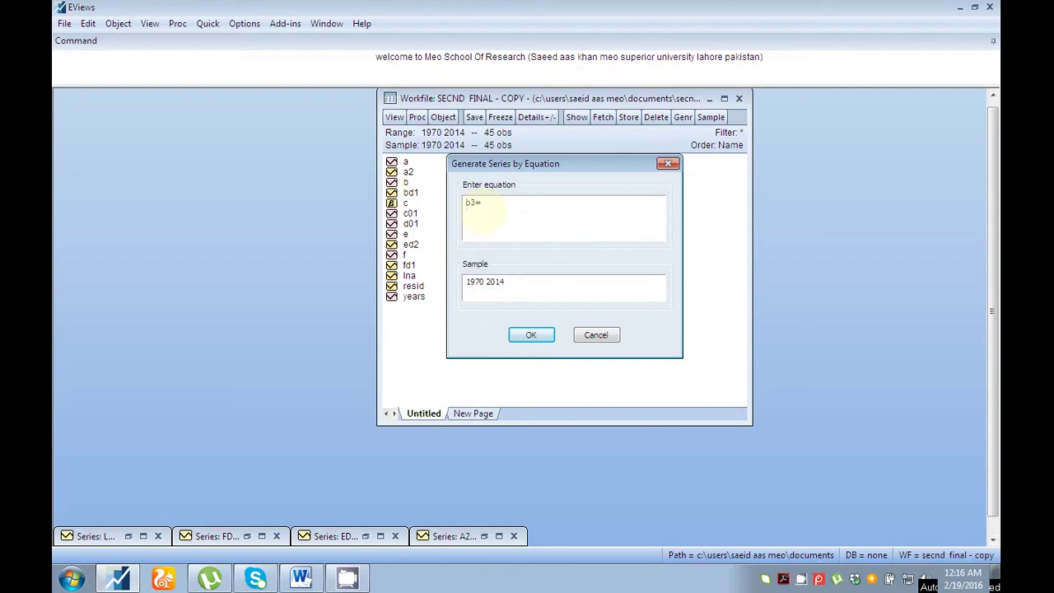
{"action": "type", "text": "b"}
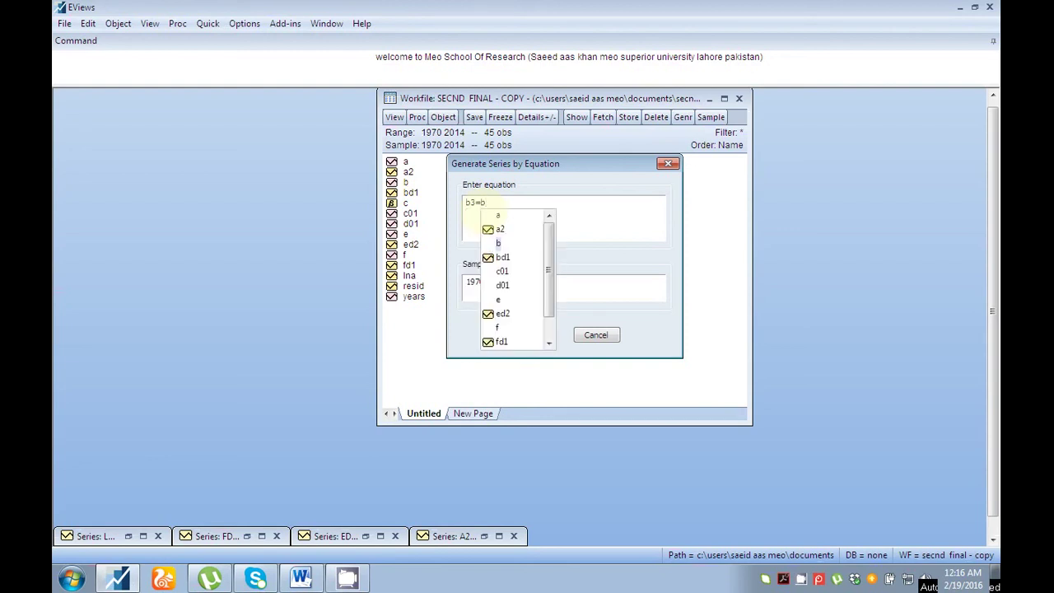
{"action": "type", "text": "^3"}
{"action": "key", "text": "Return"}
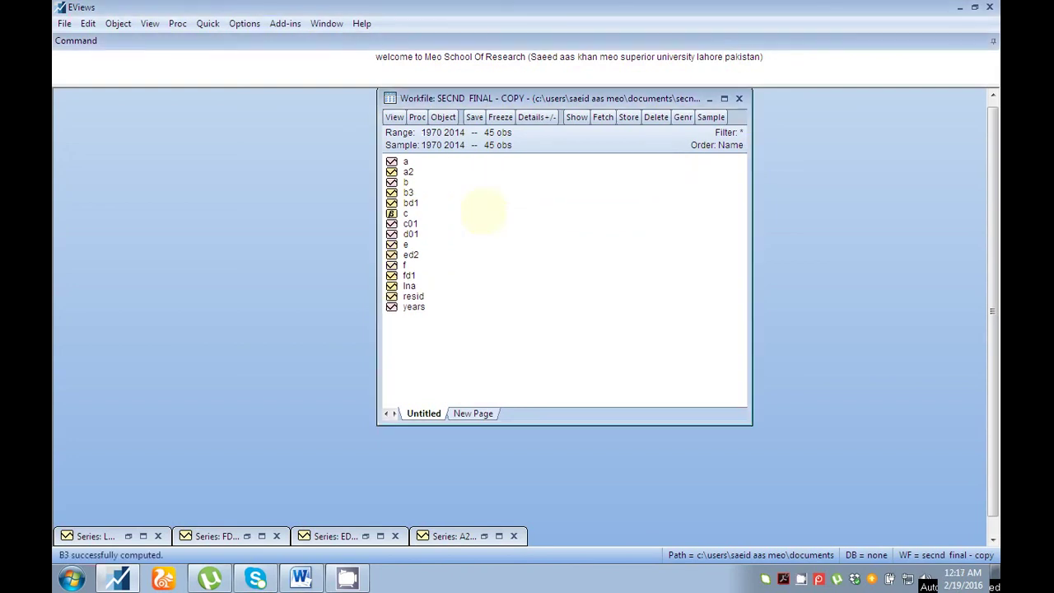
{"action": "double_click", "coordinate": [408, 192]}
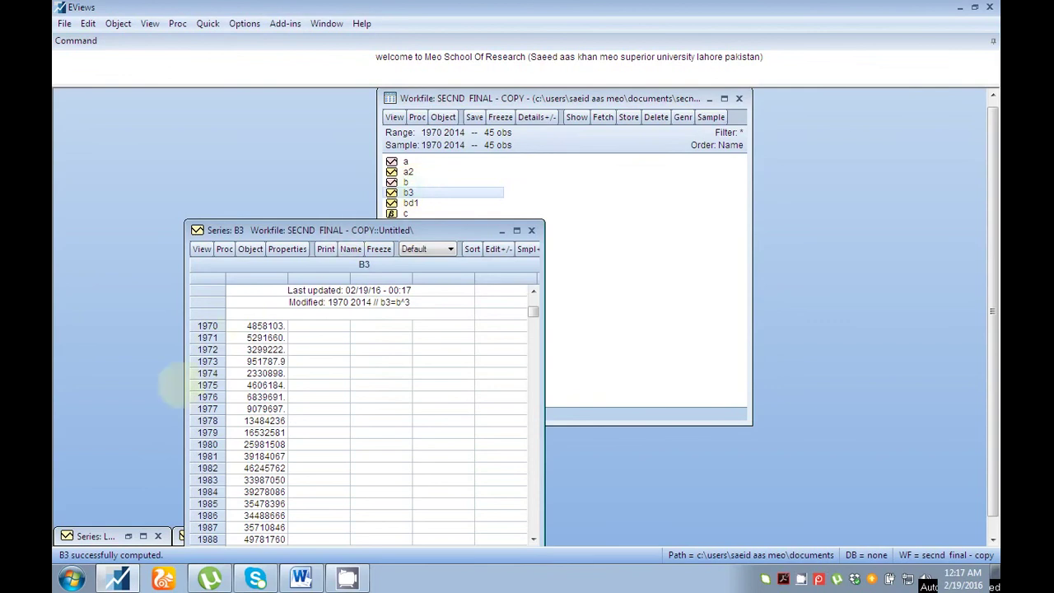
{"action": "mouse_move", "coordinate": [533, 312]}
{"action": "left_mouse_down"}
{"action": "mouse_move", "coordinate": [532, 514]}
{"action": "mouse_move", "coordinate": [531, 298]}
{"action": "left_mouse_up"}
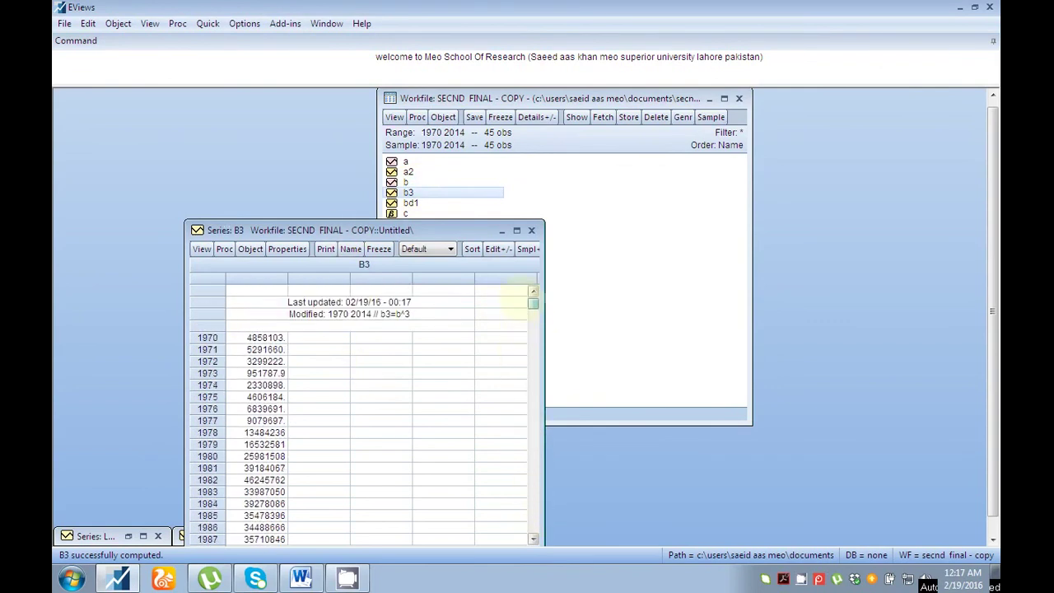
{"action": "left_click", "coordinate": [531, 230]}
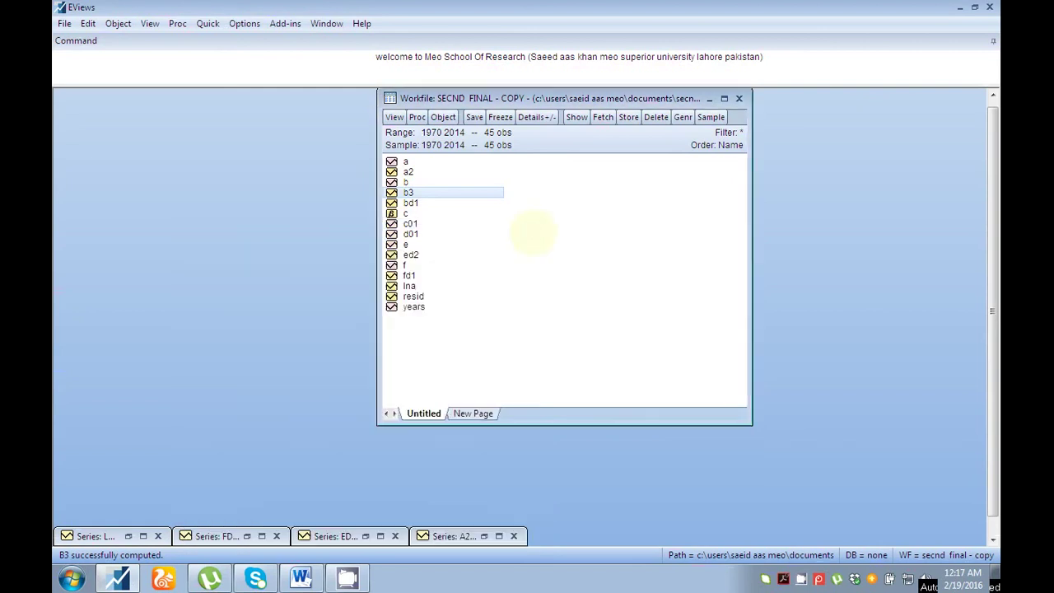